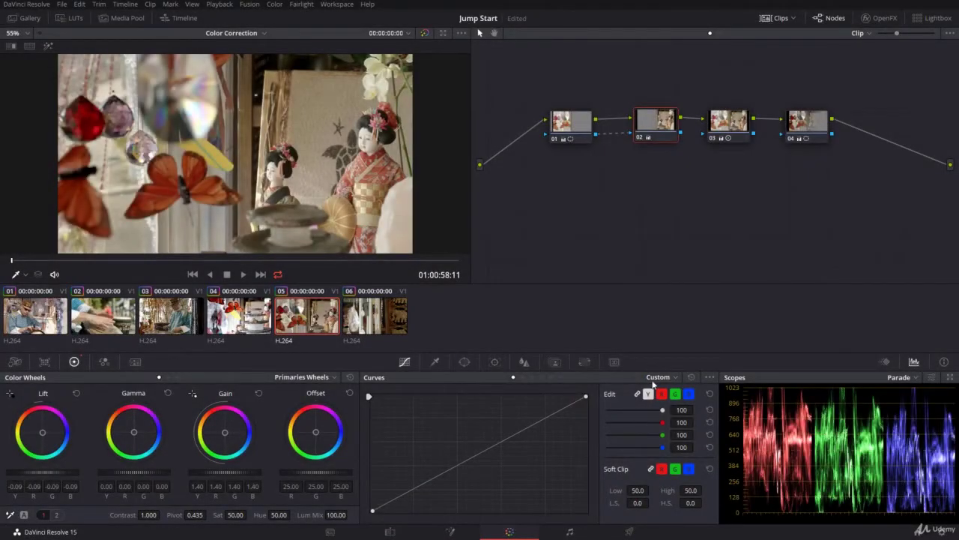
Switch the curves to Hue vs Hue, try a hue shift, then return the overall hue to 50.
{"action": "left_click", "coordinate": [670, 379]}
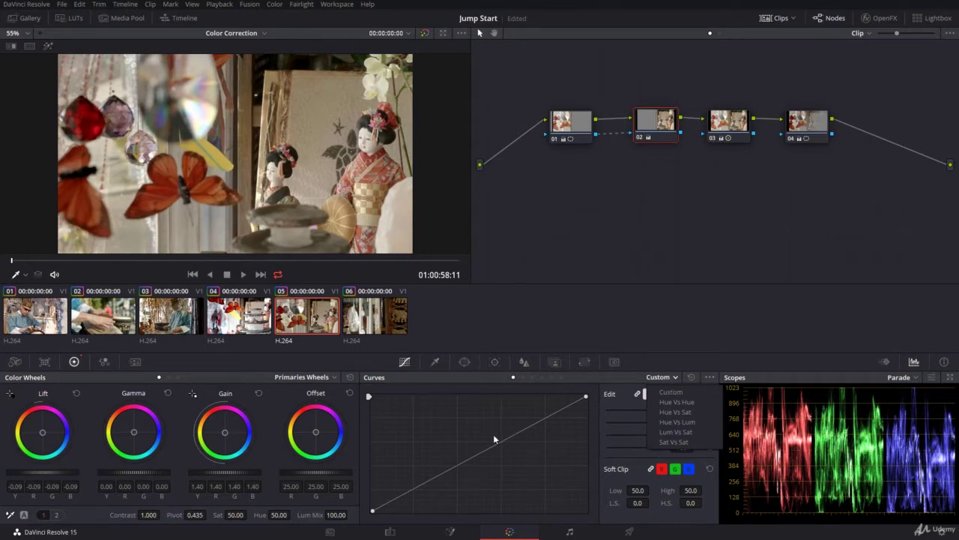
{"action": "left_click", "coordinate": [684, 404]}
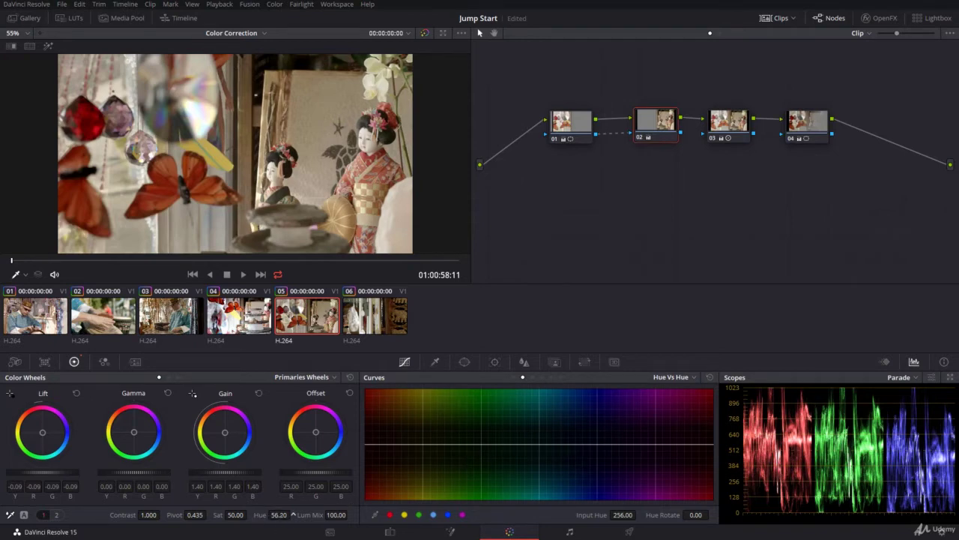
{"action": "left_click_drag", "start_coordinate": [288, 518], "coordinate": [268, 524]}
{"action": "double_click", "coordinate": [279, 515]}
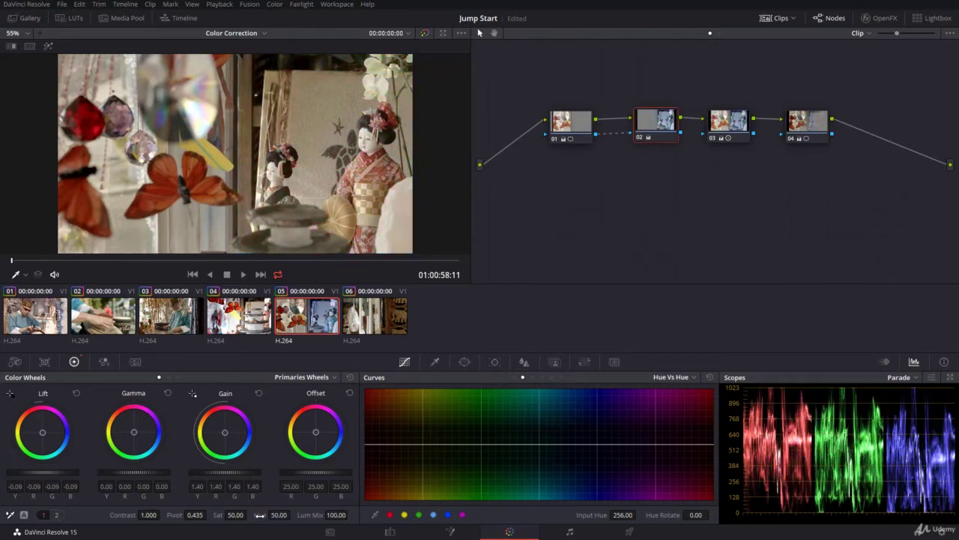
Experiment with Hue vs Hue control points, then reset the curve to flat.
{"action": "left_click", "coordinate": [439, 444]}
{"action": "left_click_drag", "start_coordinate": [530, 447], "coordinate": [594, 485]}
{"action": "left_click", "coordinate": [582, 425]}
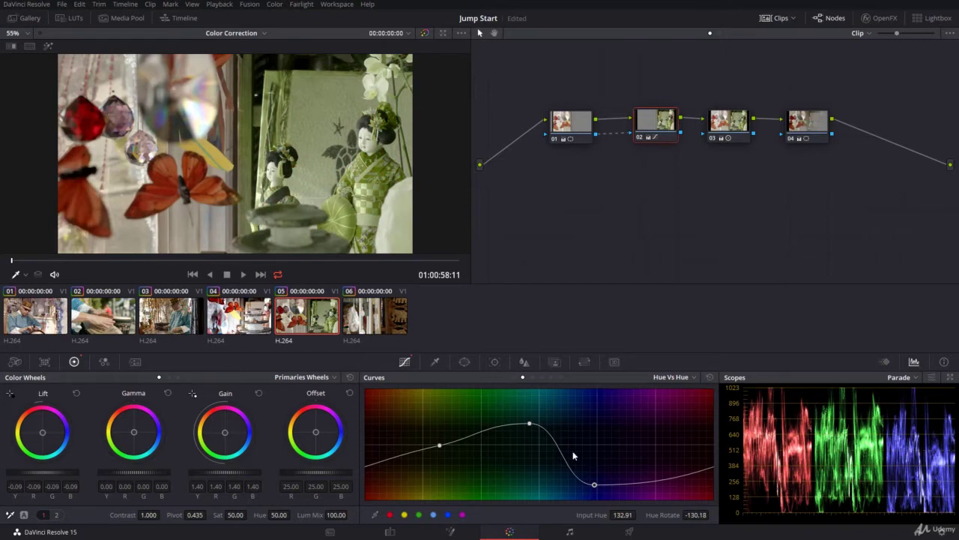
{"action": "left_click", "coordinate": [709, 378]}
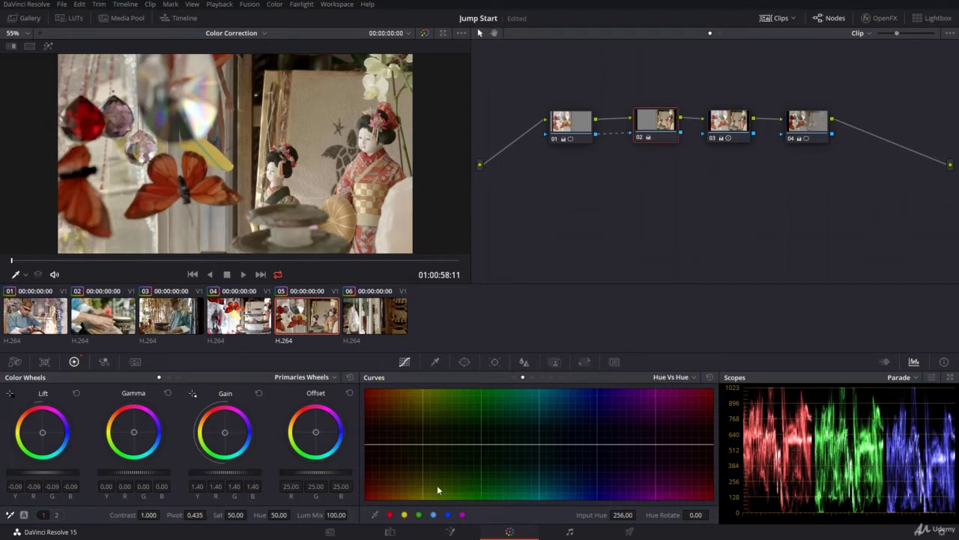
{"action": "left_click", "coordinate": [405, 515]}
{"action": "left_click_drag", "start_coordinate": [424, 445], "coordinate": [419, 388]}
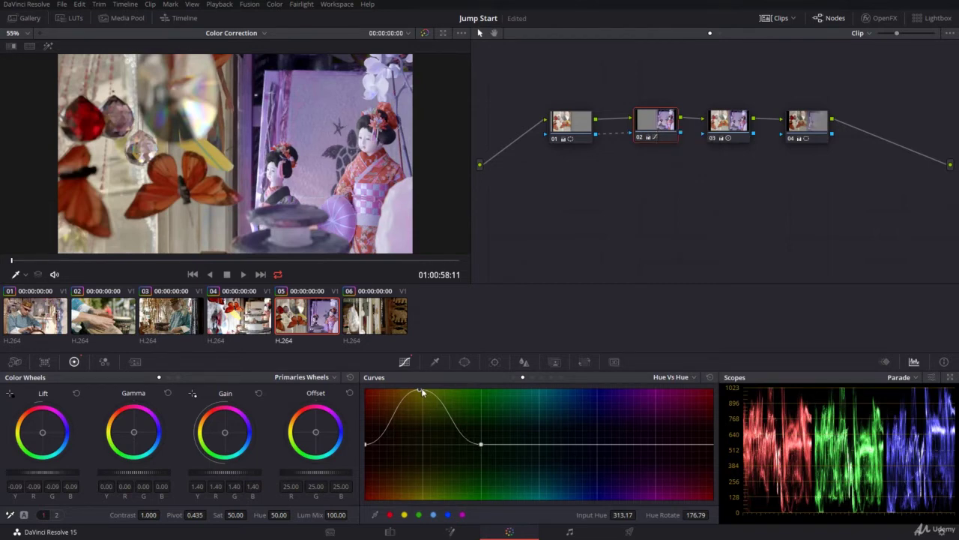
{"action": "mouse_move", "coordinate": [422, 392]}
{"action": "left_mouse_down"}
{"action": "mouse_move", "coordinate": [424, 502]}
{"action": "mouse_move", "coordinate": [423, 480]}
{"action": "mouse_move", "coordinate": [422, 490]}
{"action": "left_mouse_up"}
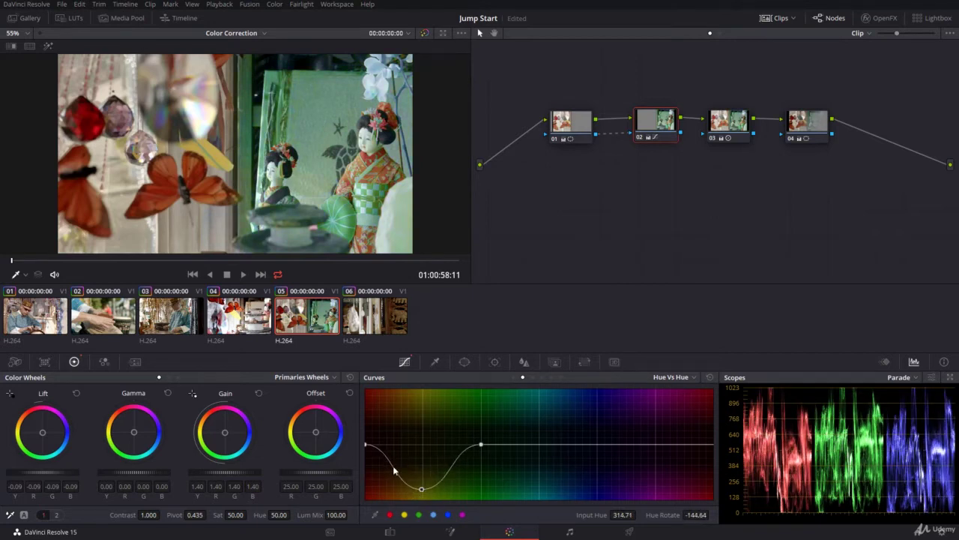
{"action": "left_click_drag", "start_coordinate": [397, 475], "coordinate": [398, 393]}
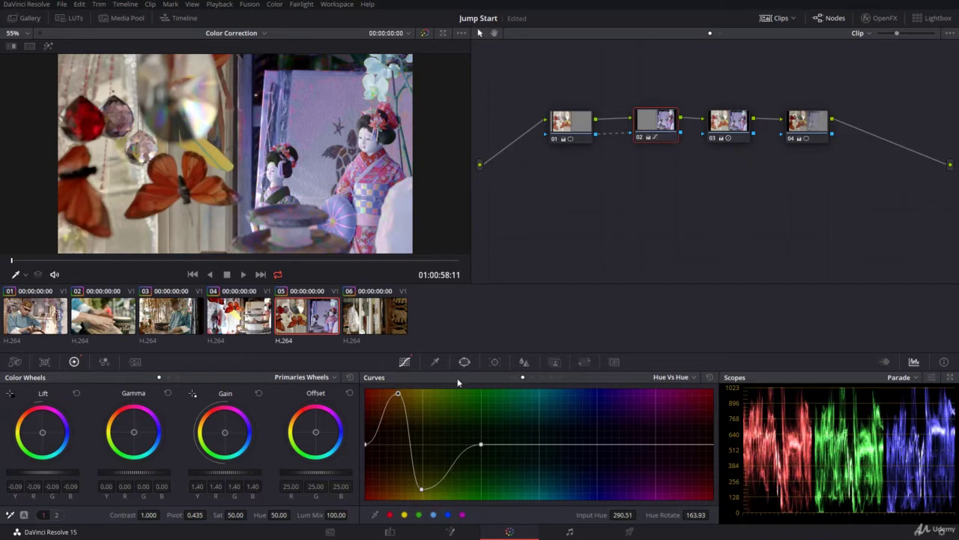
{"action": "left_click_drag", "start_coordinate": [452, 466], "coordinate": [452, 426]}
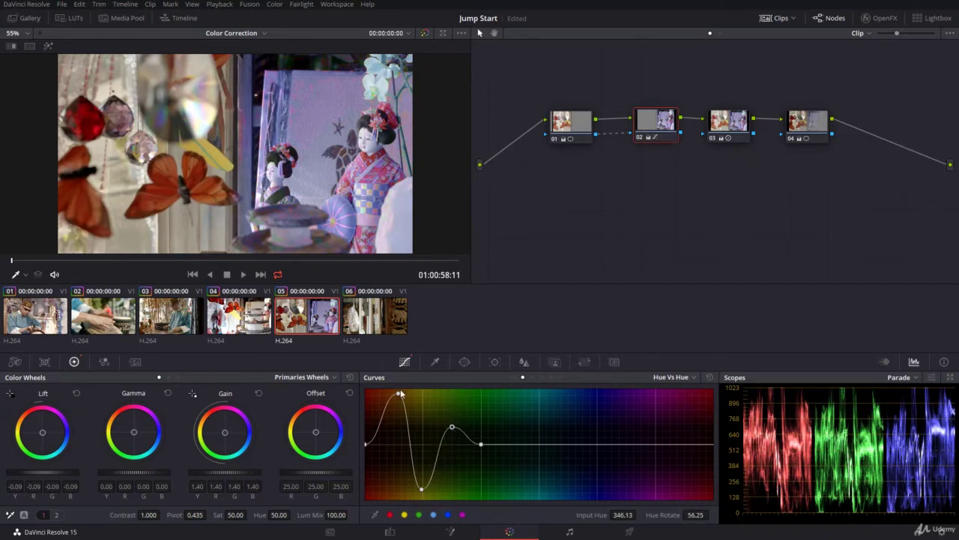
{"action": "left_click_drag", "start_coordinate": [399, 395], "coordinate": [396, 425]}
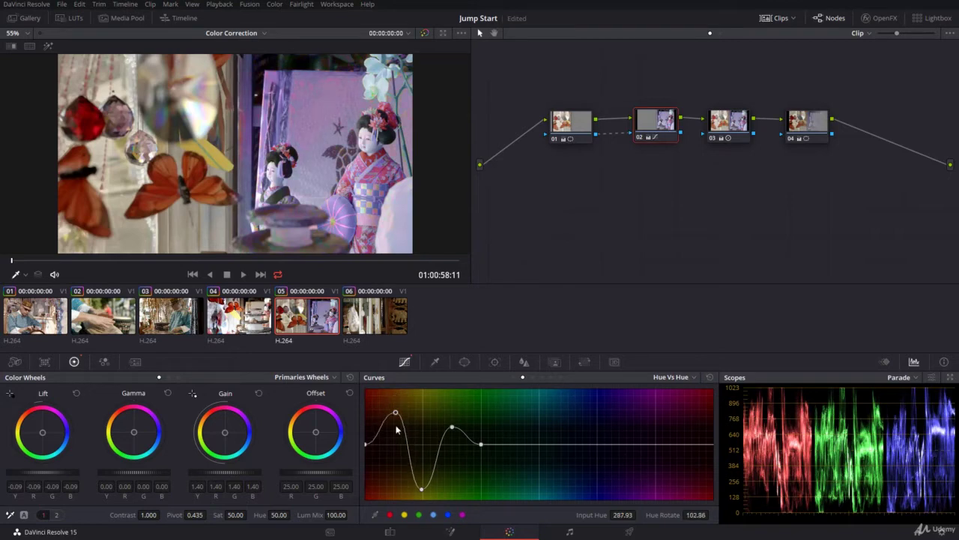
{"action": "right_click", "coordinate": [453, 429]}
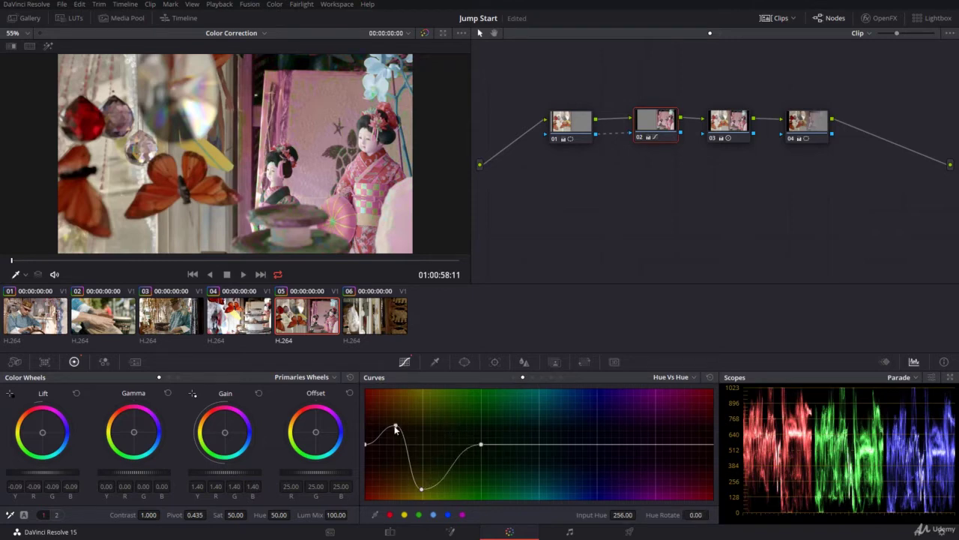
{"action": "right_click", "coordinate": [396, 428]}
{"action": "right_click", "coordinate": [422, 490]}
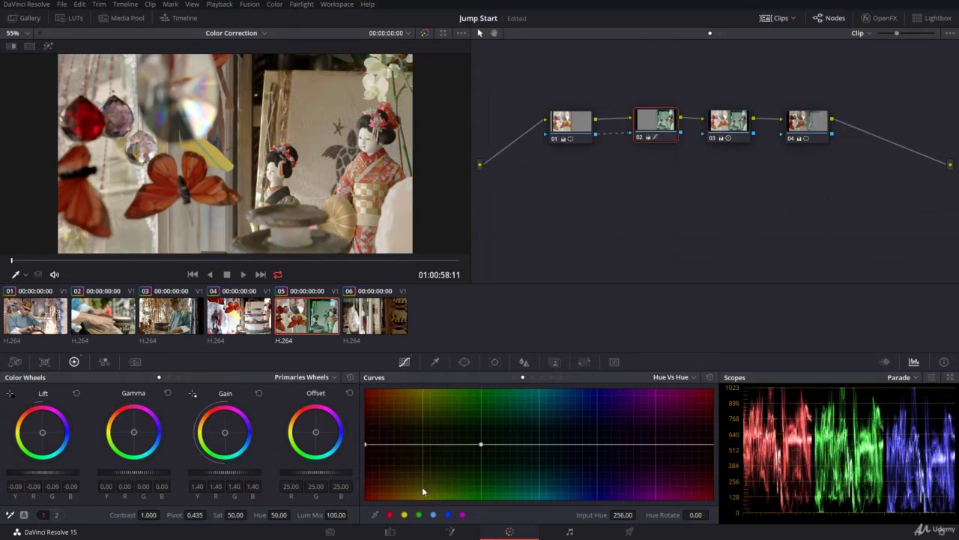
{"action": "left_click", "coordinate": [422, 445]}
{"action": "left_click_drag", "start_coordinate": [422, 445], "coordinate": [420, 486]}
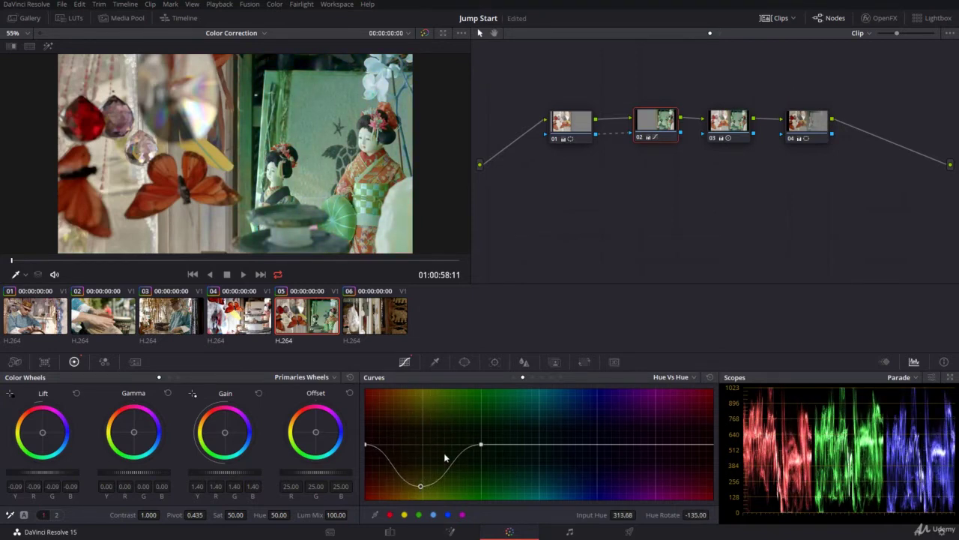
{"action": "left_click", "coordinate": [709, 378]}
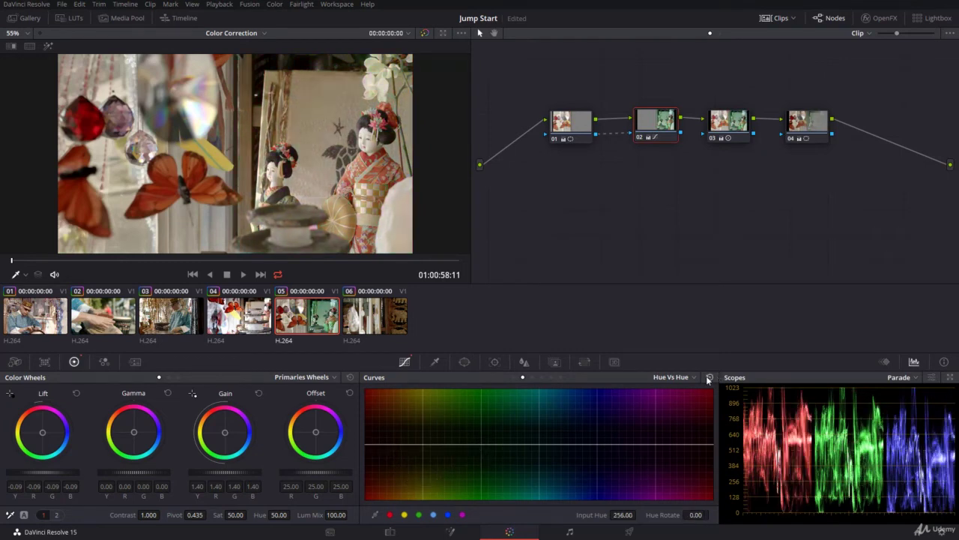
Add red-range points and pull the red ends down until the kimono turns green, undoing the extra peak.
{"action": "left_click", "coordinate": [390, 515]}
{"action": "left_click_drag", "start_coordinate": [365, 444], "coordinate": [367, 474]}
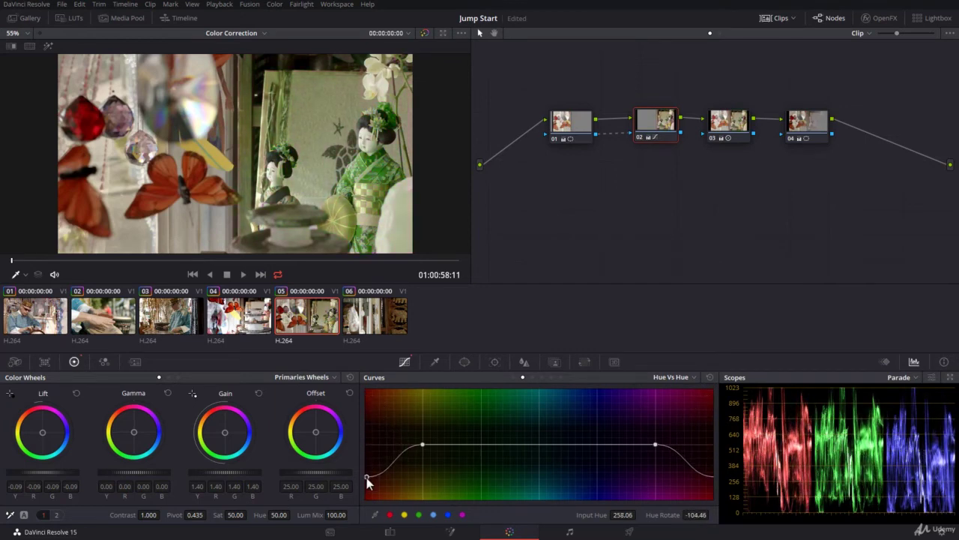
{"action": "left_click_drag", "start_coordinate": [366, 479], "coordinate": [367, 494]}
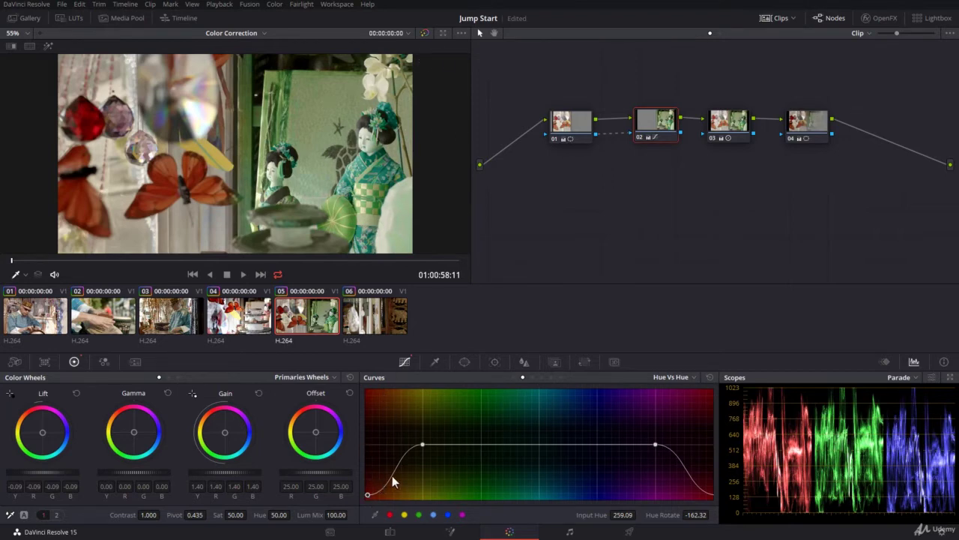
{"action": "left_click_drag", "start_coordinate": [392, 475], "coordinate": [399, 406]}
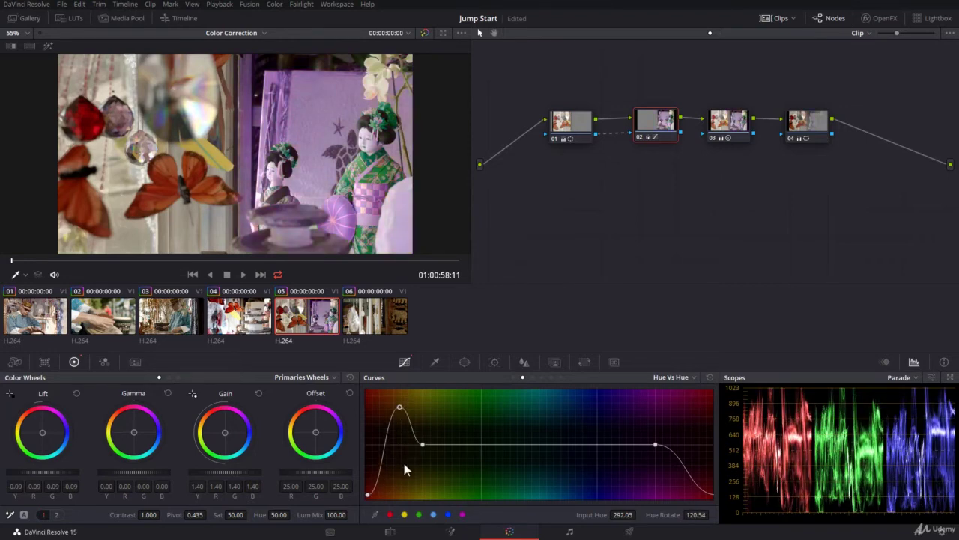
{"action": "key", "text": "ctrl+z"}
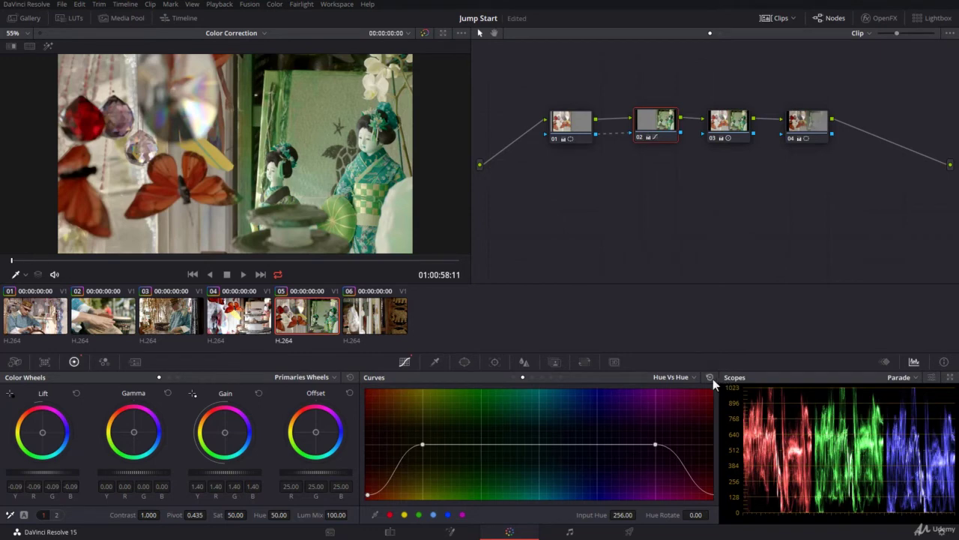
Reset the curve to restore the red kimono, then test a green-range point as a peak and a dip.
{"action": "left_click", "coordinate": [710, 377]}
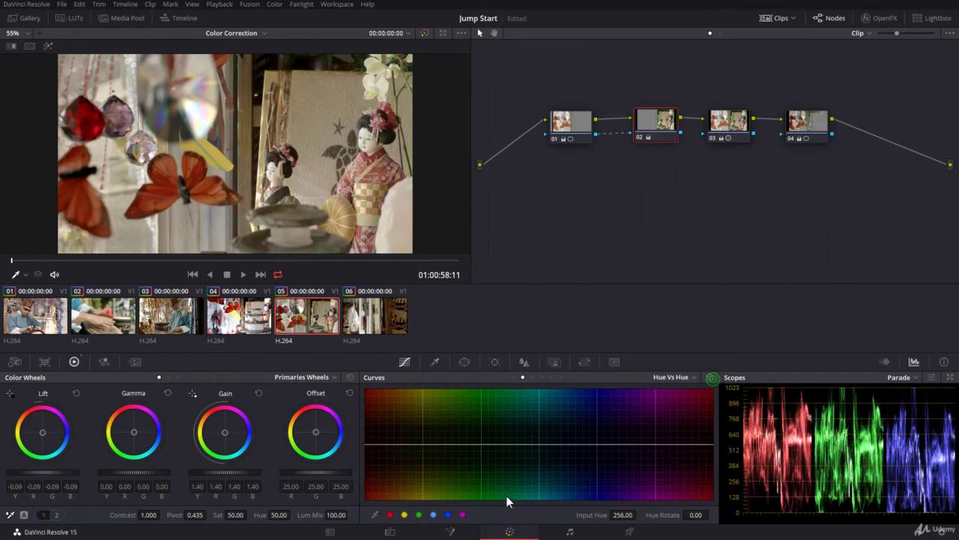
{"action": "left_click", "coordinate": [419, 514]}
{"action": "left_click_drag", "start_coordinate": [481, 444], "coordinate": [497, 399]}
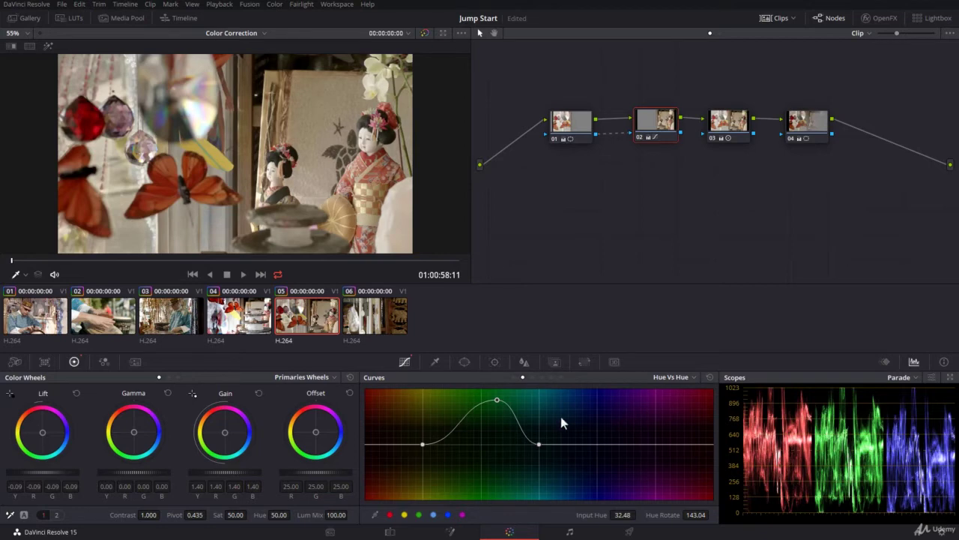
{"action": "left_click_drag", "start_coordinate": [494, 406], "coordinate": [469, 478]}
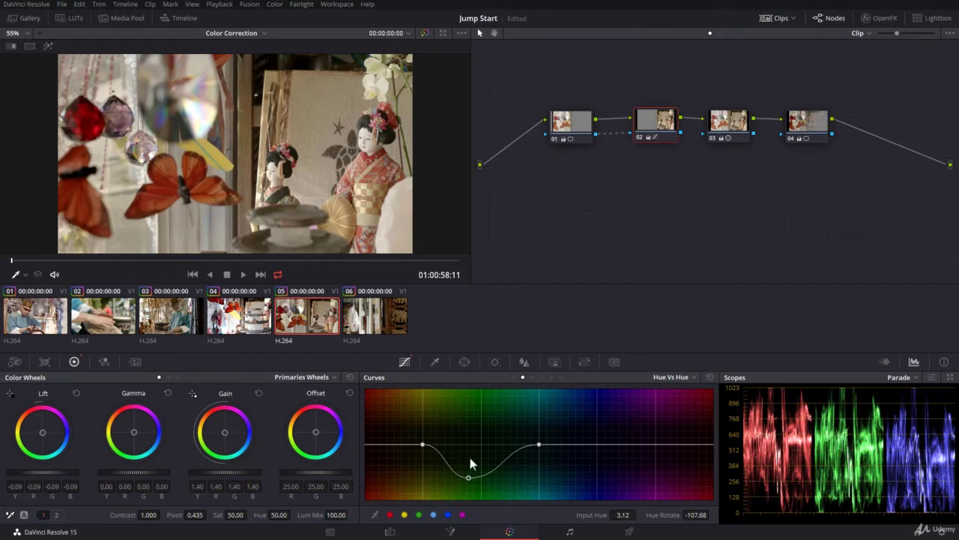
Reset again and drag a blue-range point to bend the blue-purple hues.
{"action": "left_click", "coordinate": [710, 377]}
{"action": "left_click", "coordinate": [448, 515]}
{"action": "left_click_drag", "start_coordinate": [597, 444], "coordinate": [642, 482]}
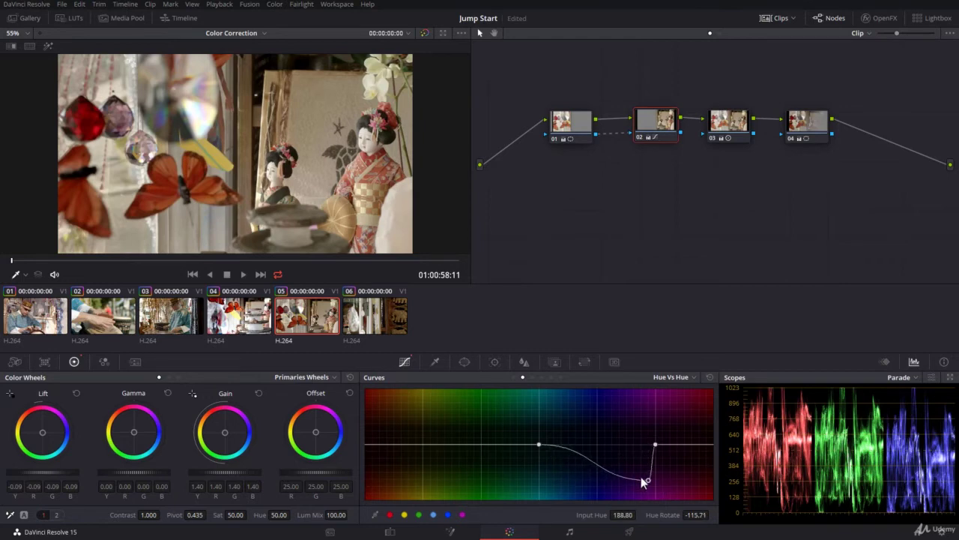
Flatten the Hue vs Hue curve and eyedrop the red kimono to place three curve points.
{"action": "left_click", "coordinate": [712, 378]}
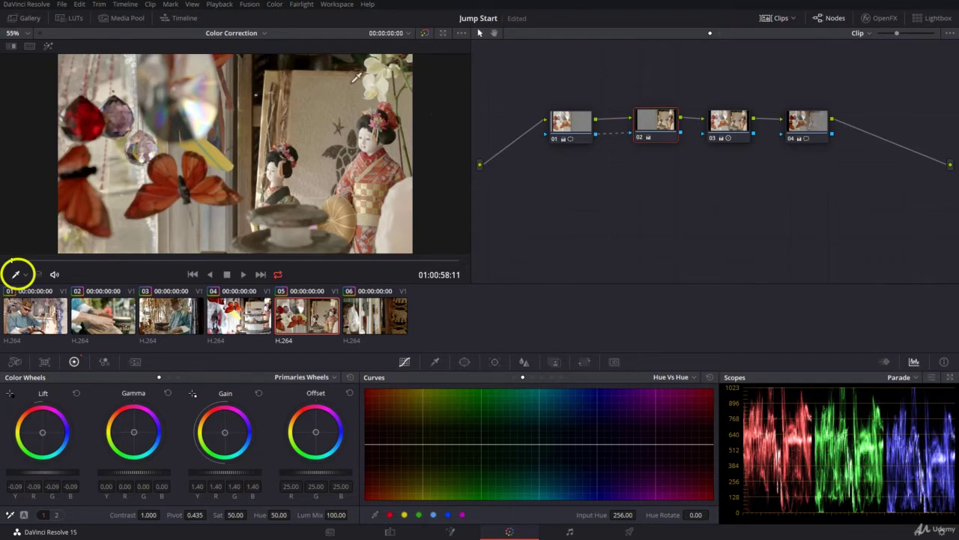
{"action": "left_click", "coordinate": [380, 165]}
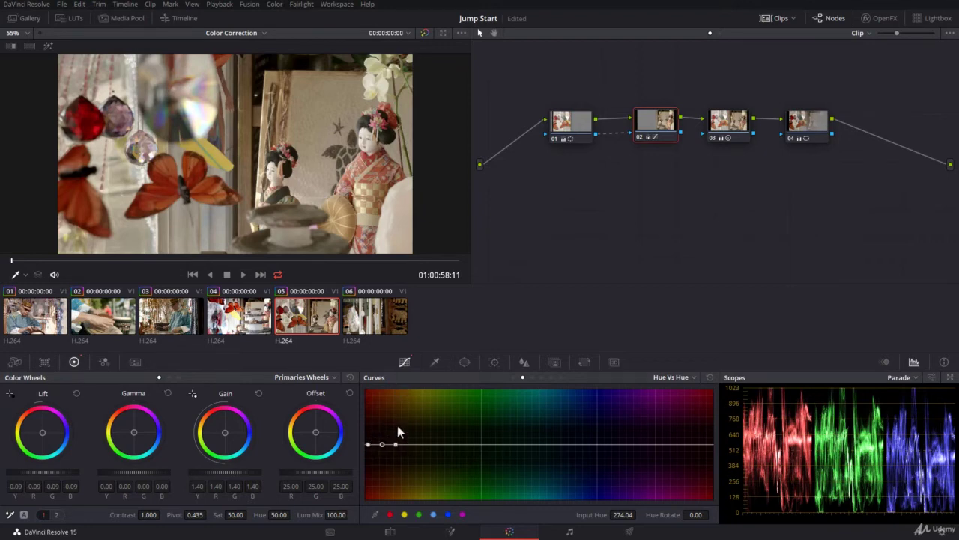
Raise then lower the kimono's middle point and widen the range until the kimono and backdrop turn green.
{"action": "left_click_drag", "start_coordinate": [382, 445], "coordinate": [380, 392]}
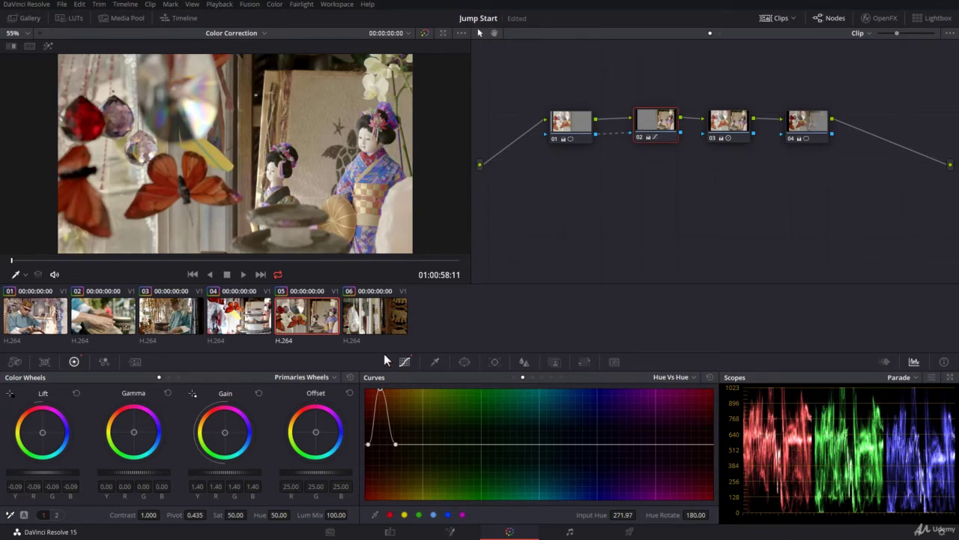
{"action": "left_click_drag", "start_coordinate": [378, 389], "coordinate": [383, 481]}
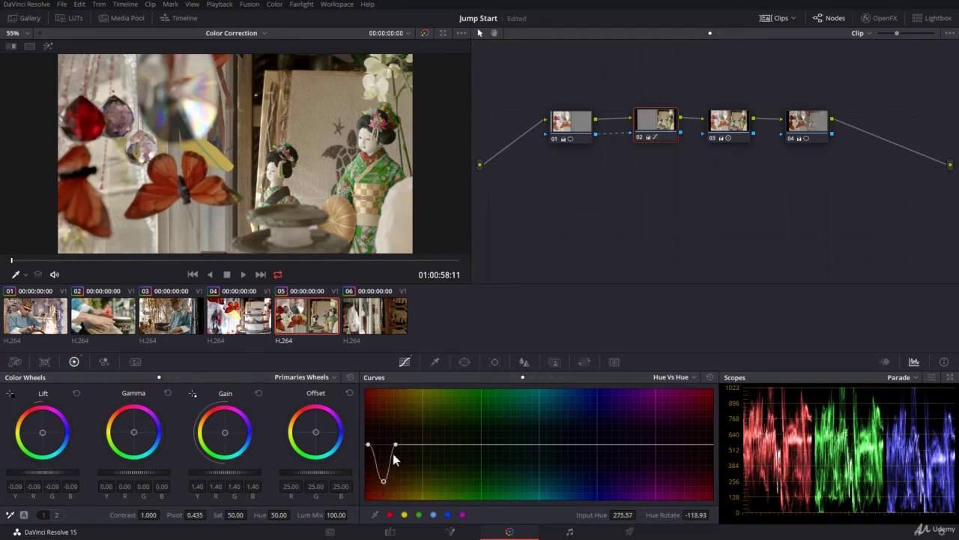
{"action": "left_click_drag", "start_coordinate": [395, 445], "coordinate": [460, 446]}
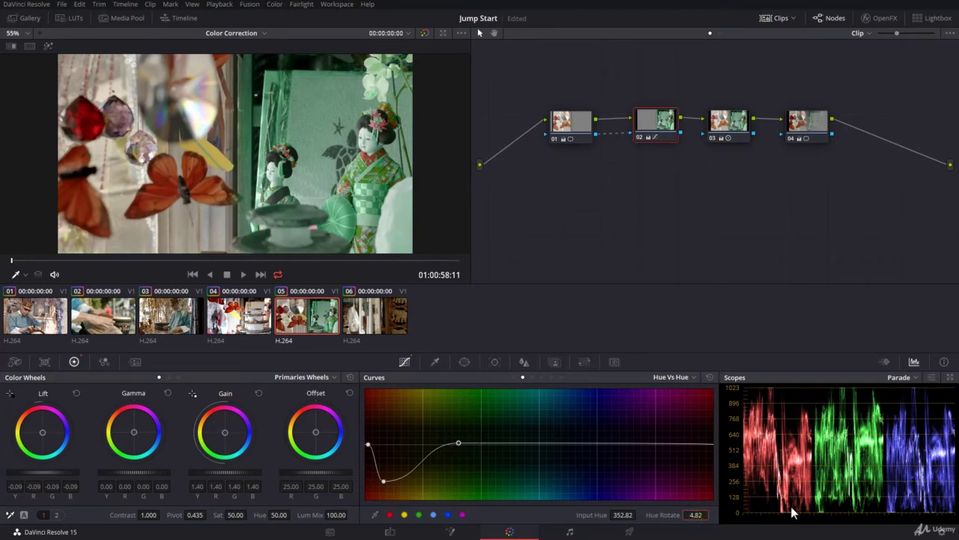
Zero the points' Hue Rotate values and reposition the kimono curve points to reshape the affected range.
{"action": "double_click", "coordinate": [696, 515]}
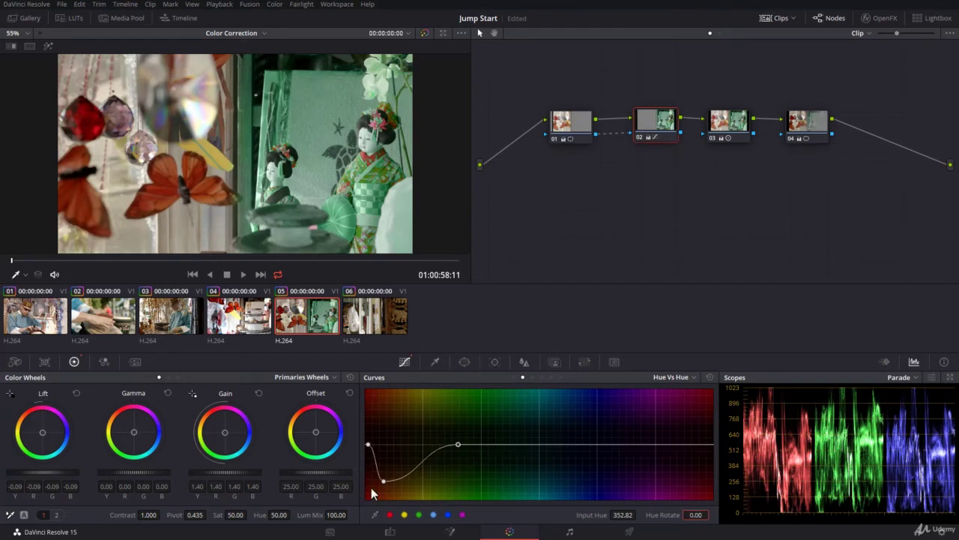
{"action": "left_click_drag", "start_coordinate": [384, 484], "coordinate": [440, 482]}
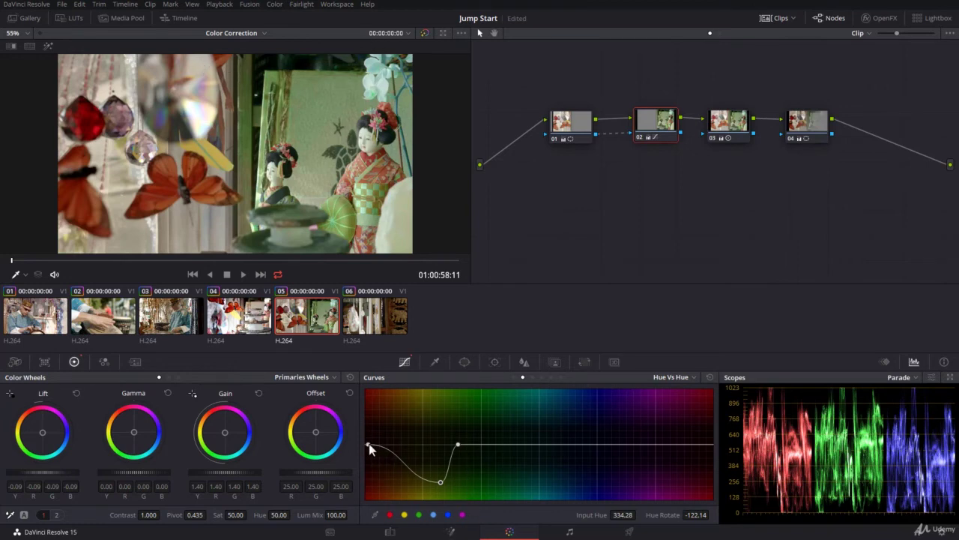
{"action": "left_click_drag", "start_coordinate": [369, 449], "coordinate": [337, 449]}
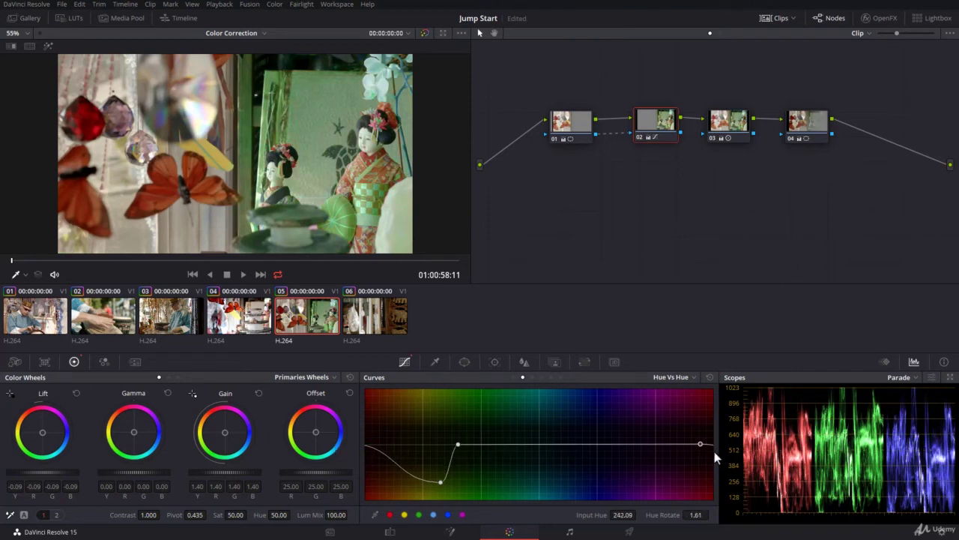
{"action": "left_click_drag", "start_coordinate": [700, 444], "coordinate": [651, 446]}
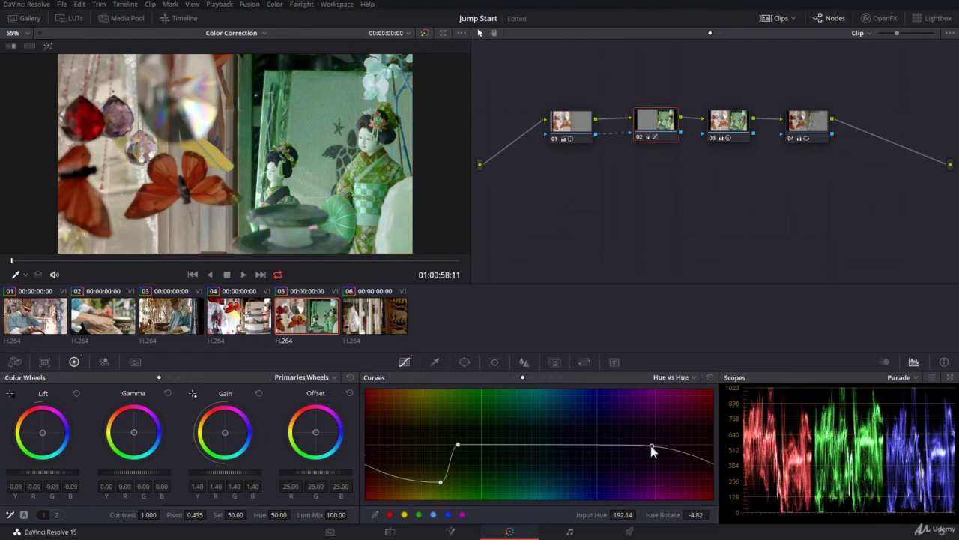
{"action": "double_click", "coordinate": [700, 514]}
{"action": "left_click_drag", "start_coordinate": [438, 481], "coordinate": [420, 408]}
On node 01, eyedrop a red butterfly and rotate its hue toward magenta.
{"action": "left_click", "coordinate": [710, 377]}
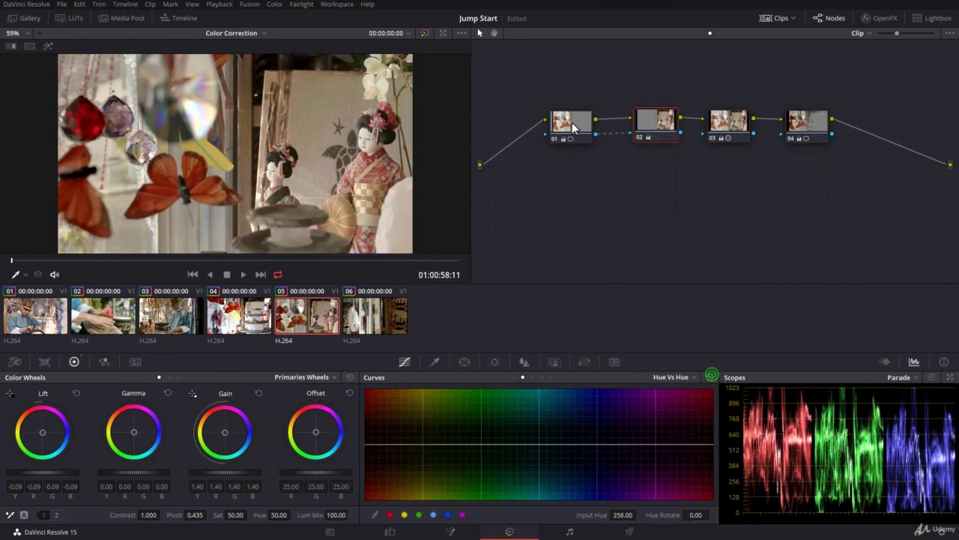
{"action": "left_click", "coordinate": [573, 124]}
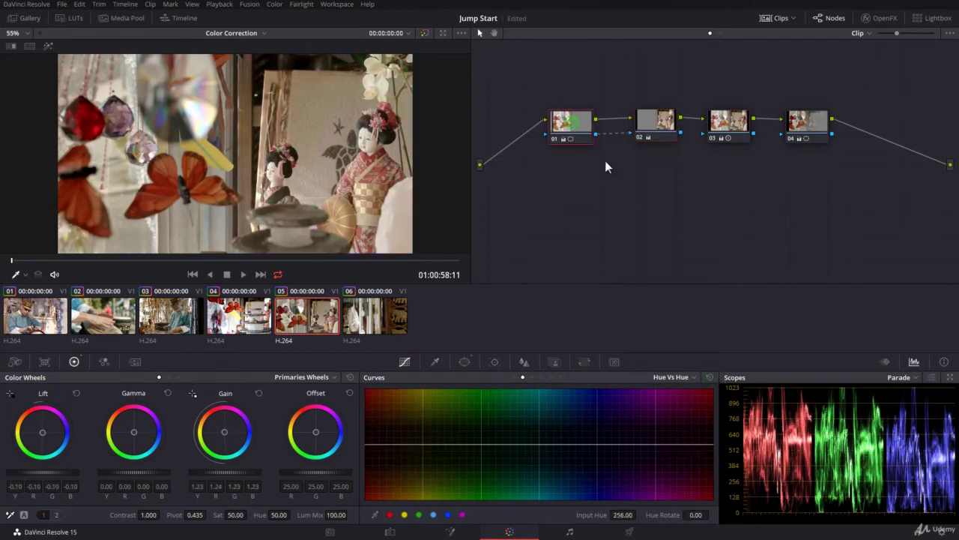
{"action": "left_click", "coordinate": [161, 166]}
{"action": "left_click_drag", "start_coordinate": [384, 444], "coordinate": [383, 409]}
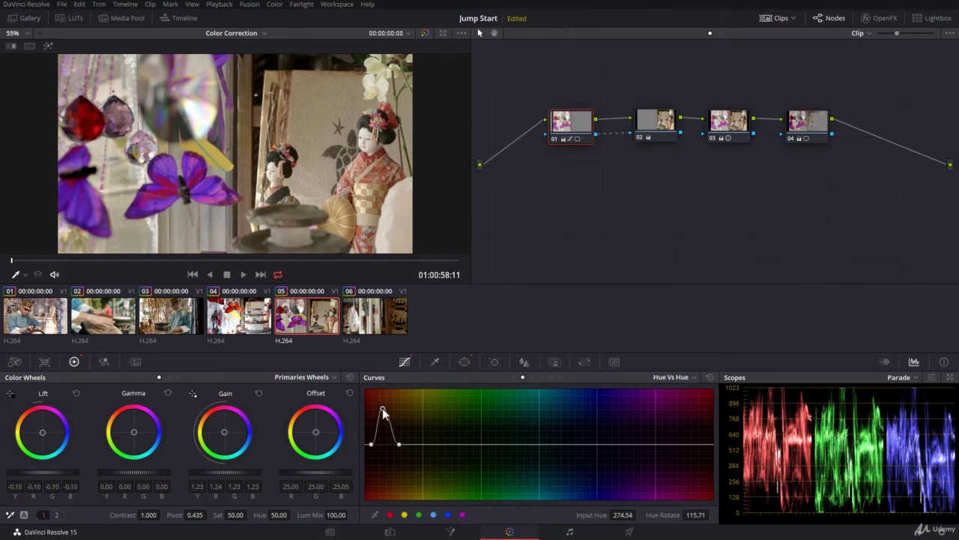
Limit the red range, rotate the butterfly hue toward orange, then clear the curve.
{"action": "left_click", "coordinate": [363, 445]}
{"action": "mouse_move", "coordinate": [365, 445]}
{"action": "left_mouse_down"}
{"action": "mouse_move", "coordinate": [385, 446]}
{"action": "mouse_move", "coordinate": [367, 448]}
{"action": "left_mouse_up"}
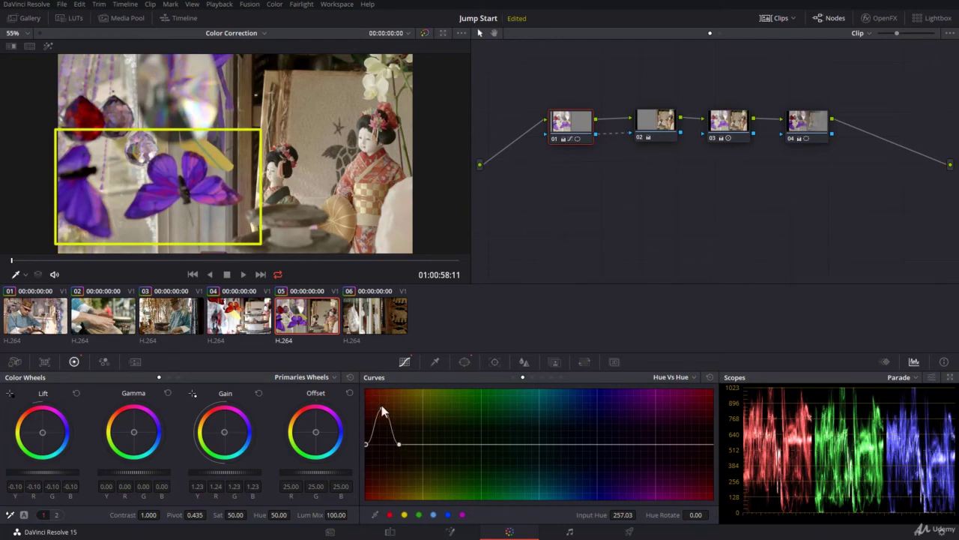
{"action": "left_click_drag", "start_coordinate": [381, 407], "coordinate": [382, 478]}
{"action": "left_click", "coordinate": [710, 378]}
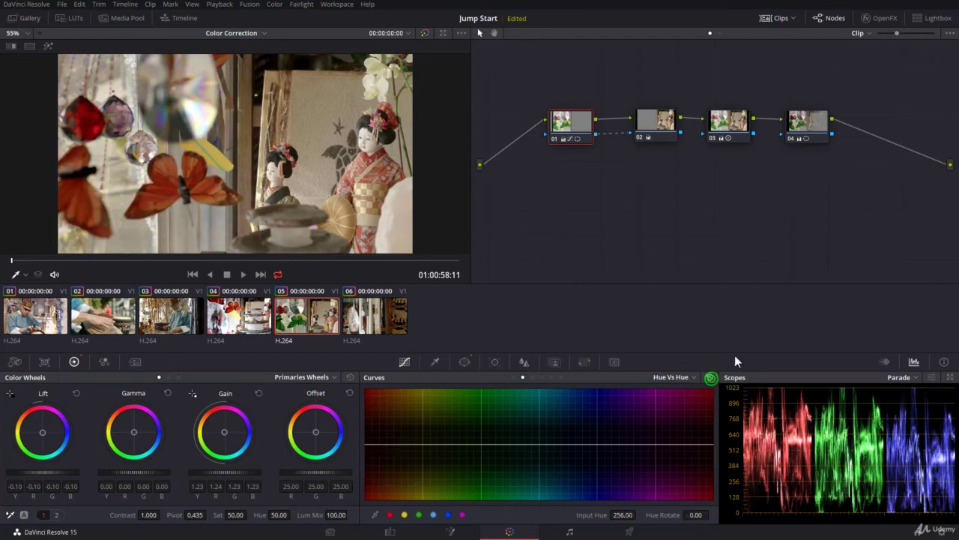
Add node 05, eyedrop the butterfly, and rotate its reds to blue (hue 267.85 by 146.25).
{"action": "key", "text": "alt+k"}
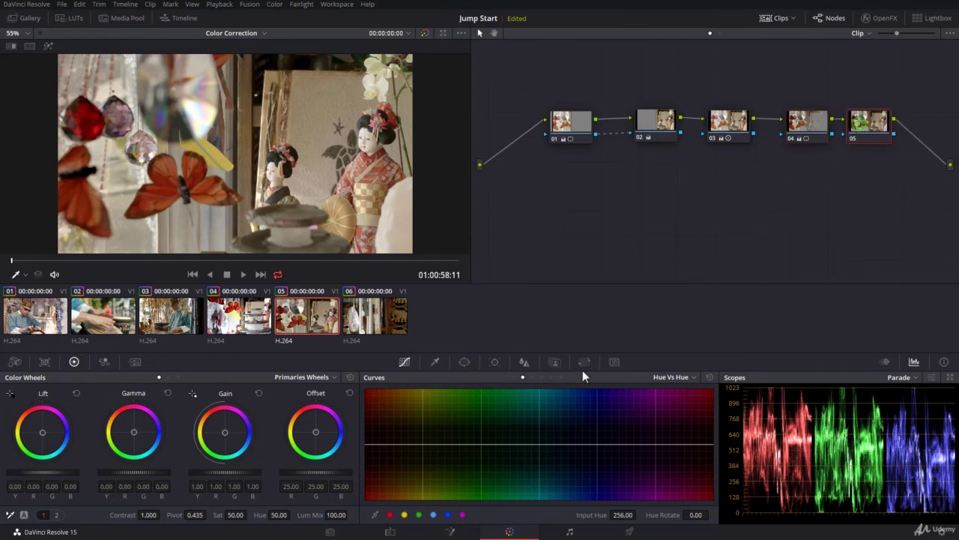
{"action": "left_click", "coordinate": [198, 169]}
{"action": "left_click_drag", "start_coordinate": [375, 446], "coordinate": [374, 409]}
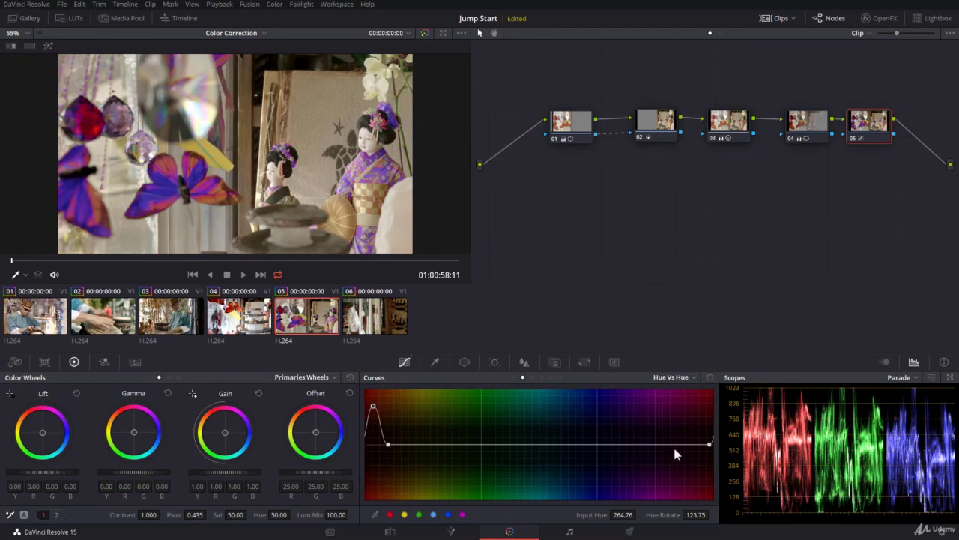
{"action": "left_click_drag", "start_coordinate": [387, 444], "coordinate": [396, 444]}
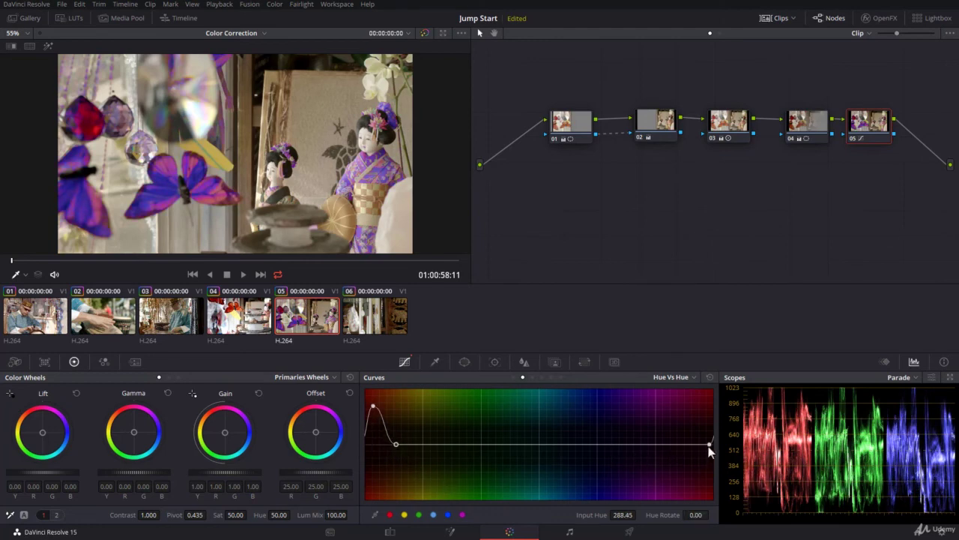
{"action": "left_click_drag", "start_coordinate": [711, 443], "coordinate": [690, 447]}
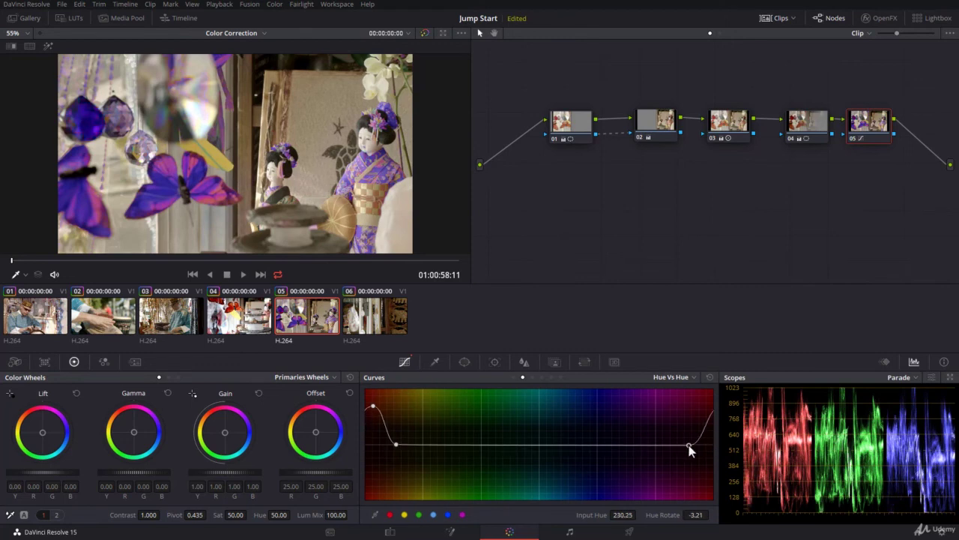
{"action": "double_click", "coordinate": [690, 514]}
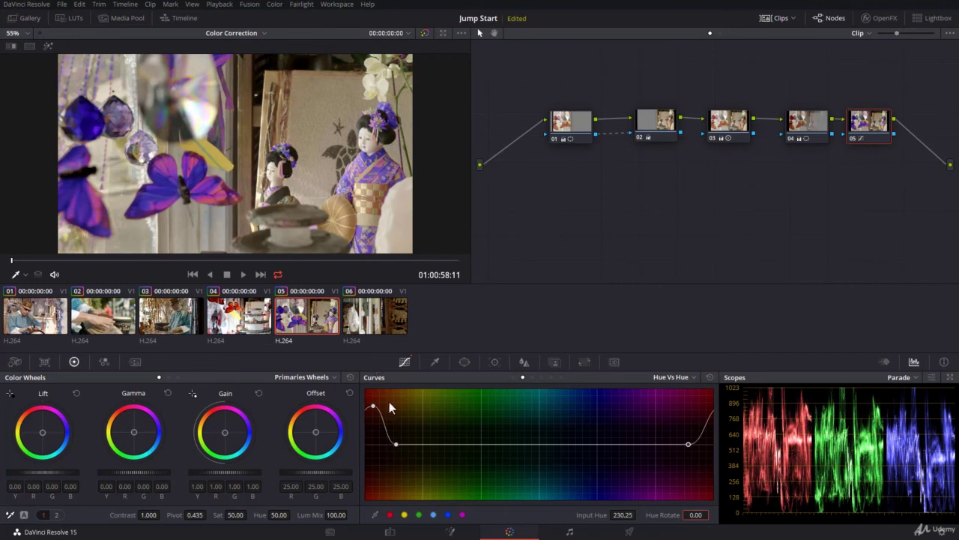
{"action": "mouse_move", "coordinate": [371, 405]}
{"action": "left_mouse_down"}
{"action": "mouse_move", "coordinate": [374, 422]}
{"action": "mouse_move", "coordinate": [375, 398]}
{"action": "left_mouse_up"}
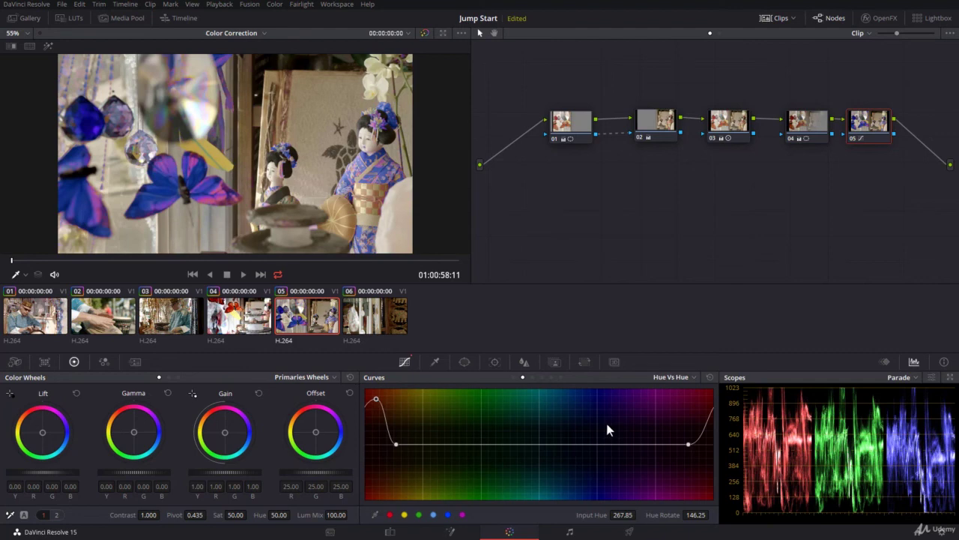
Reset node 05's Hue vs Hue curve to flat, returning the butterflies and kimono to red.
{"action": "left_click", "coordinate": [710, 377]}
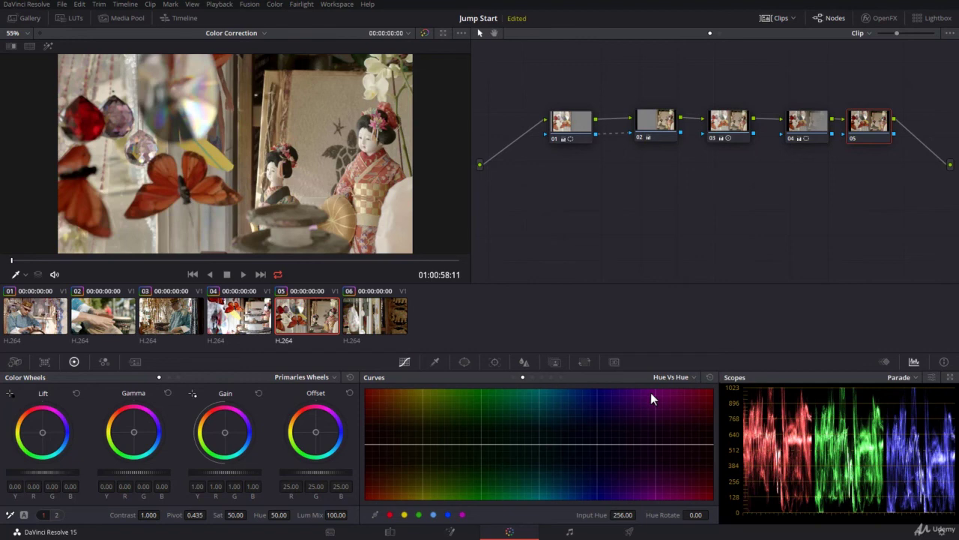